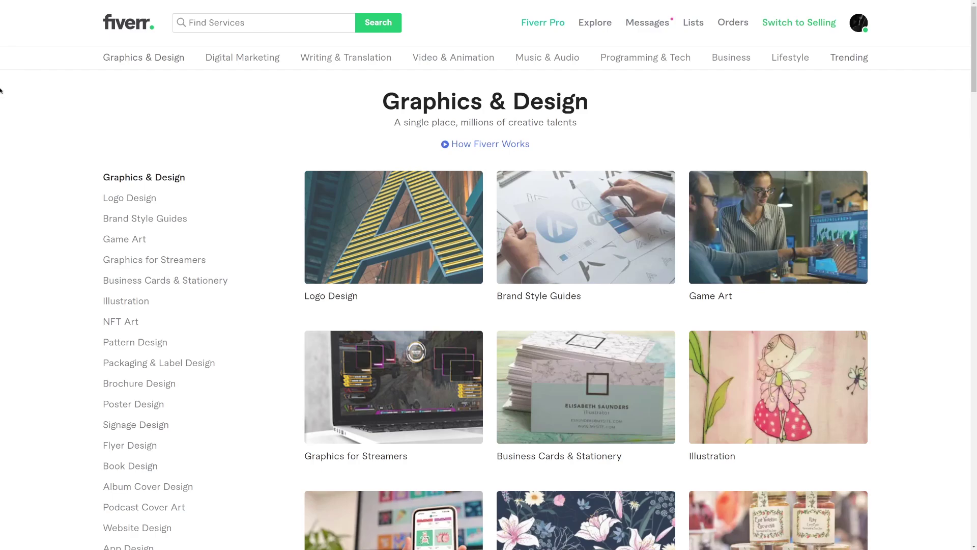
- Look through the Graphics & Design service categories on Fiverr
scroll(2, 231, down, 14)
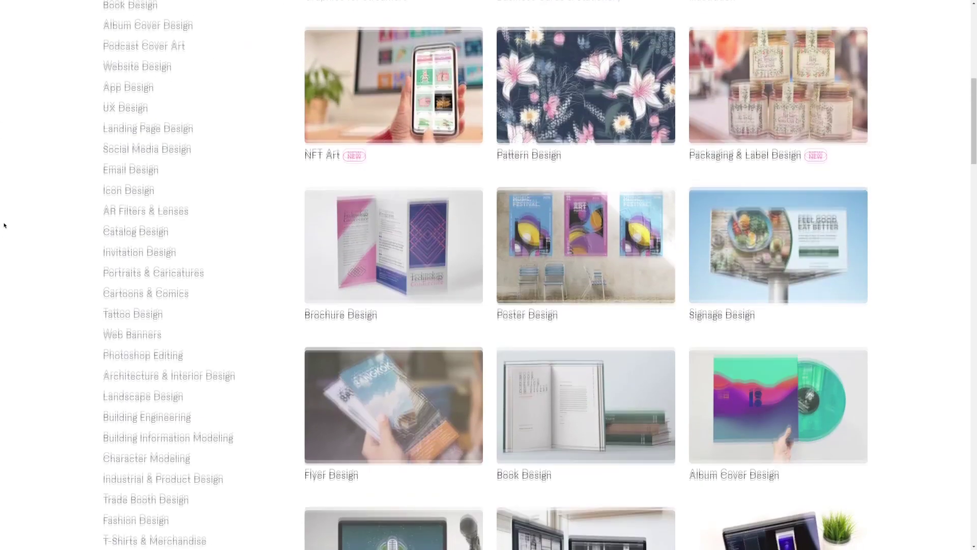
scroll(3, 235, down, 10)
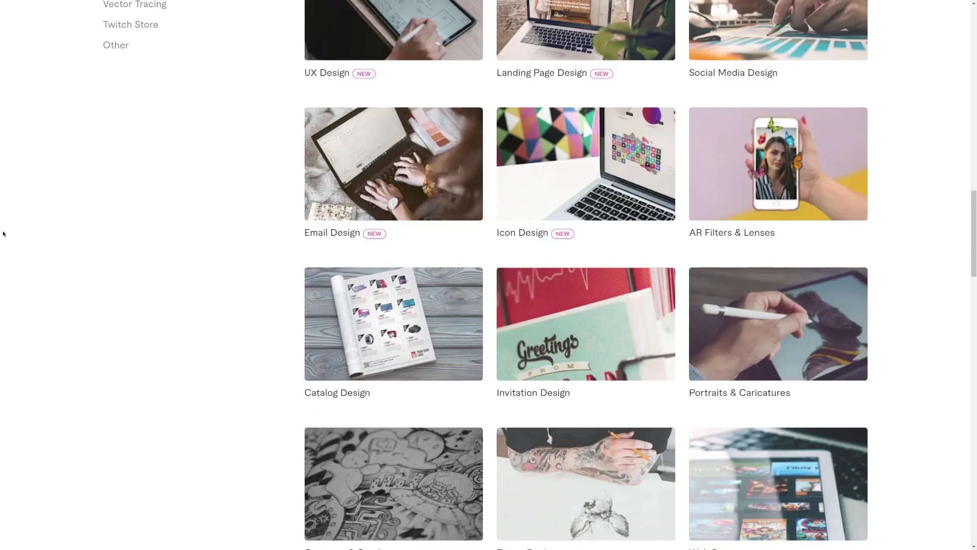
scroll(3, 233, down, 4)
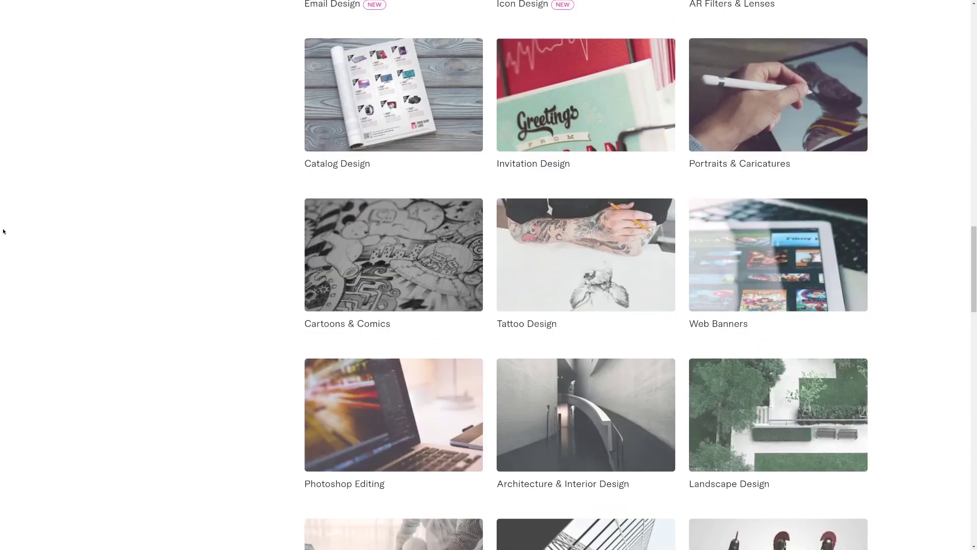
key(alt+Left)
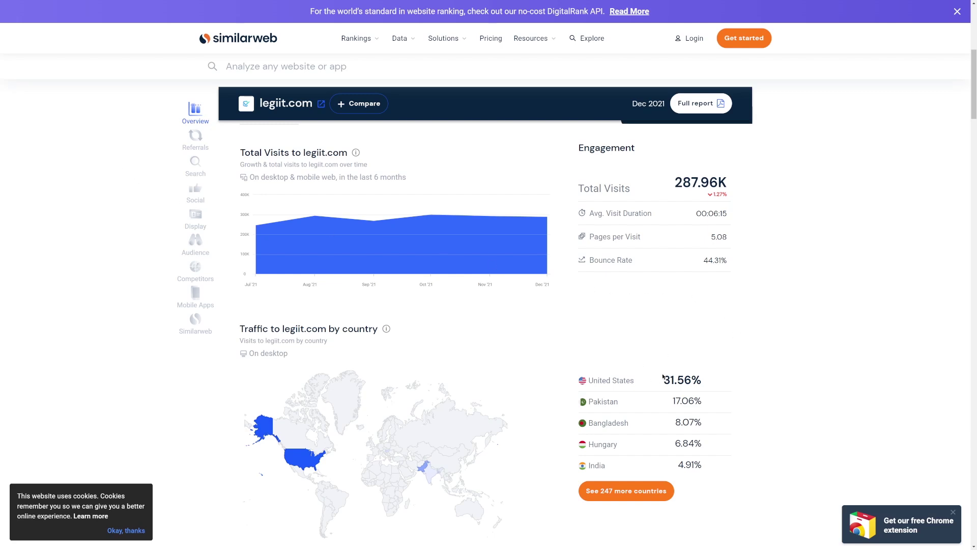
- Check the United States traffic share and total visits for legiit.com on Similarweb
drag(663, 379, 691, 386)
drag(578, 188, 670, 182)
click(685, 177)
- Switch to the Legiit homepage and look over its trending services and project categories
key(ctrl+Tab)
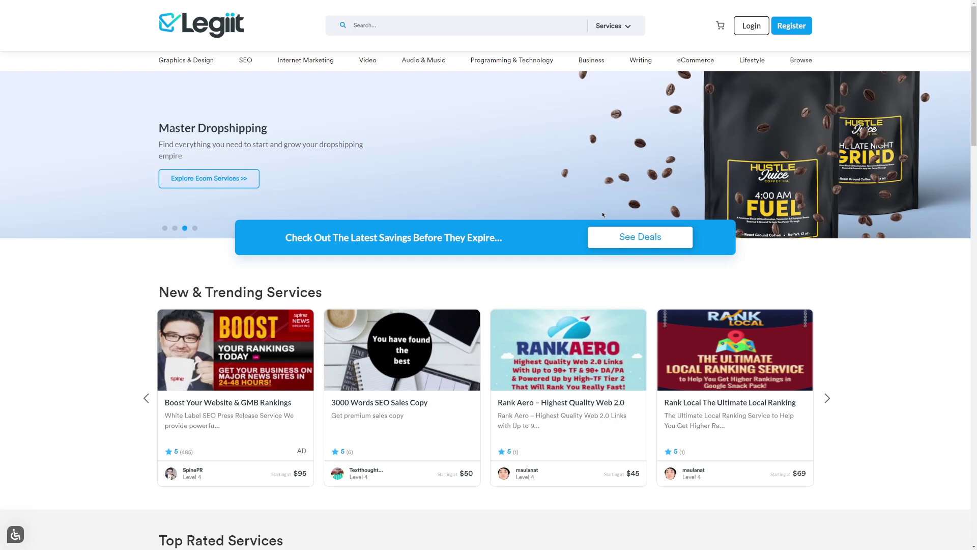
scroll(120, 323, down, 12)
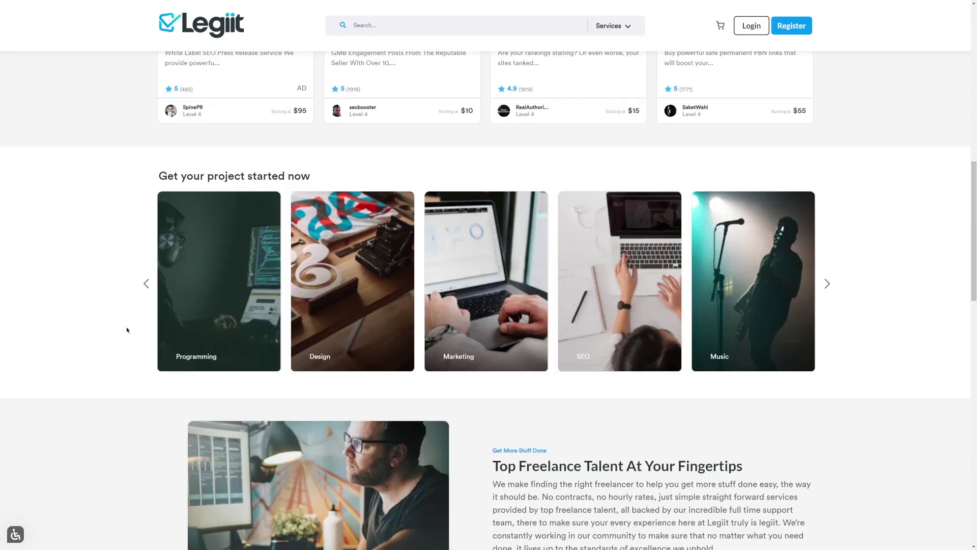
scroll(126, 331, up, 12)
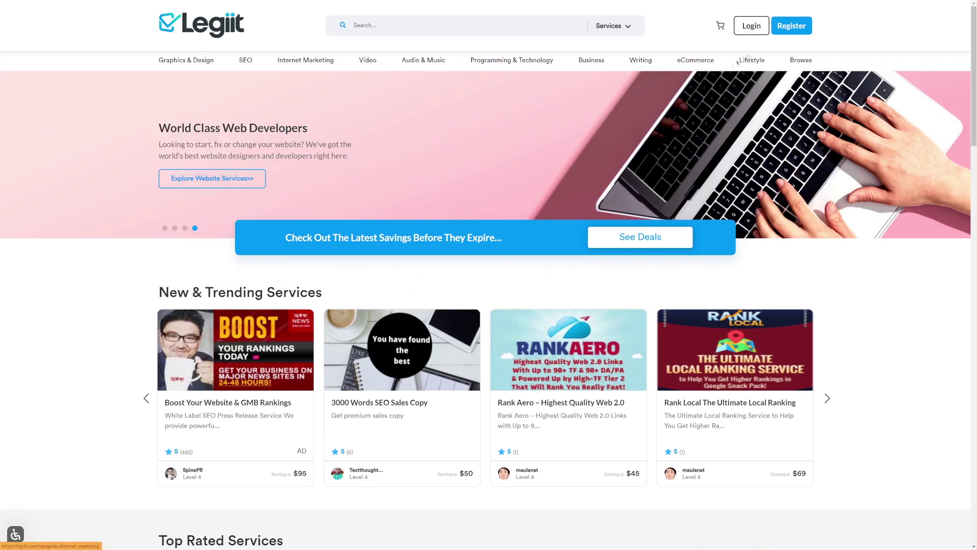
- Register a Legiit account with the "Selling my services" interest and activate it from the registration email in Gmail
click(804, 29)
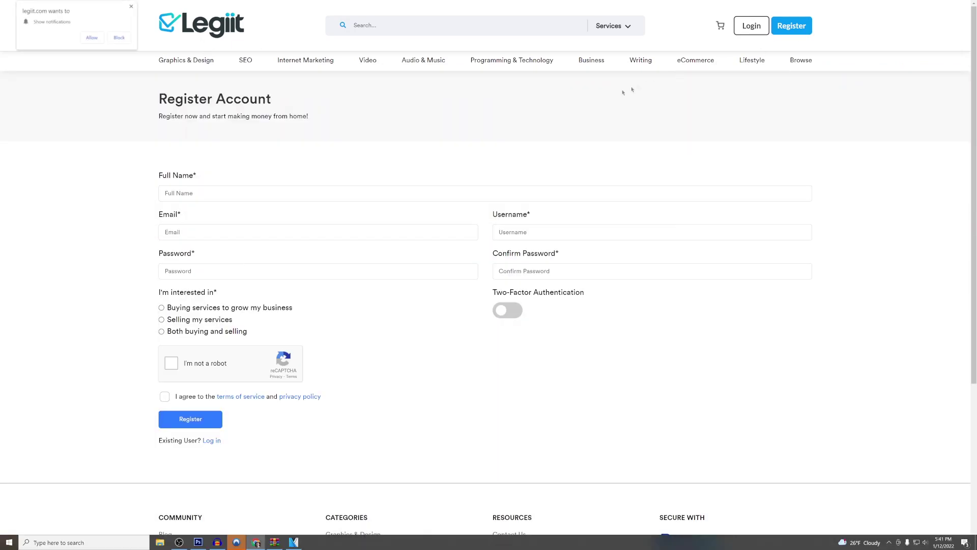
click(132, 6)
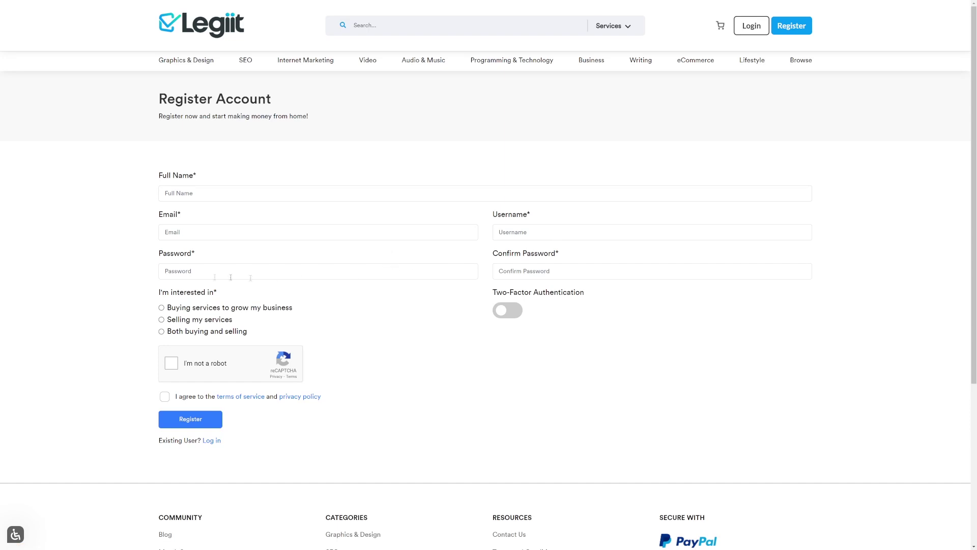
click(161, 320)
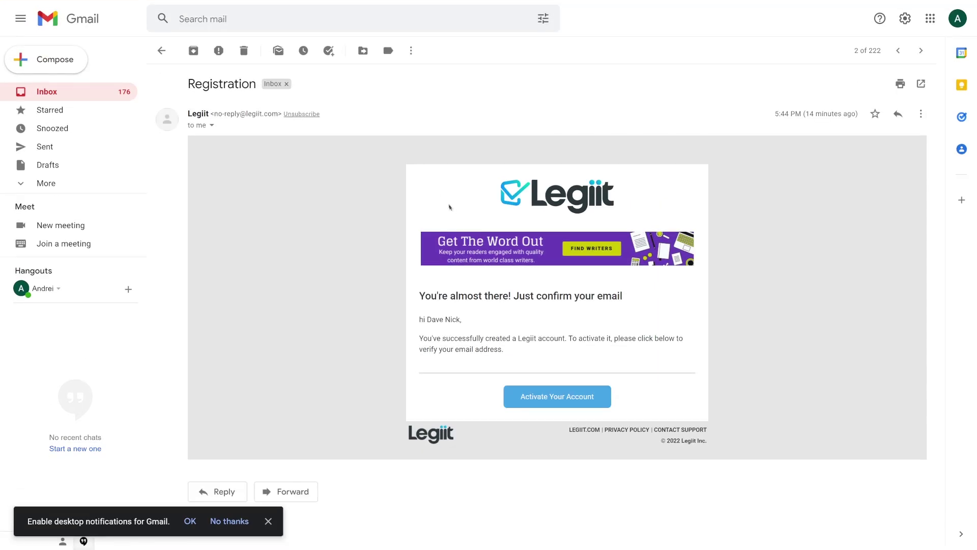
click(553, 394)
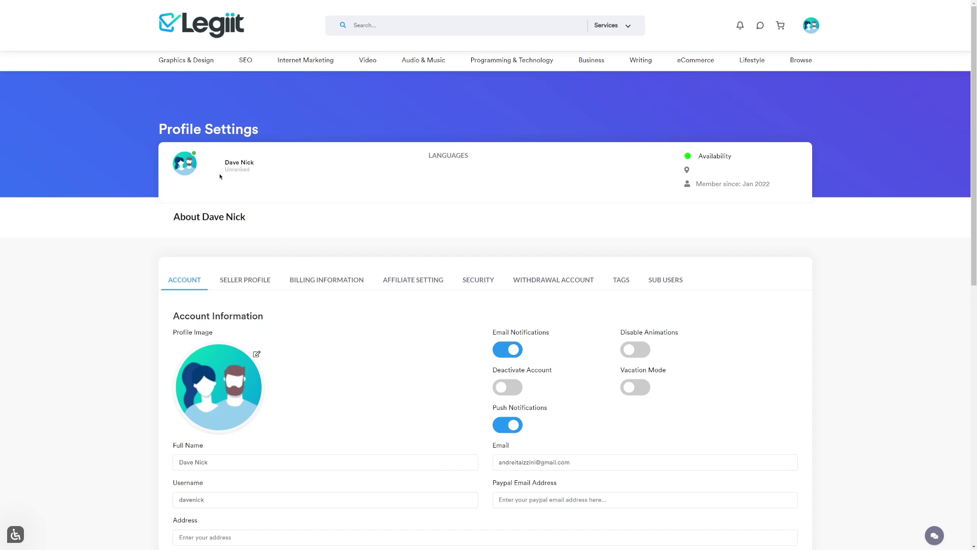
- Open Legiit's Creative Writing service listings within the Writing category
mouse_move(181, 62)
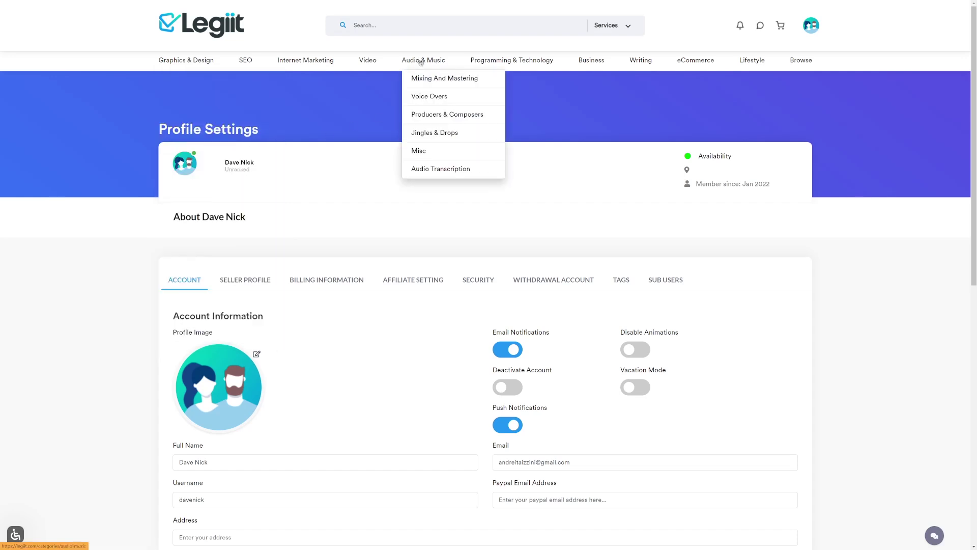
mouse_move(593, 62)
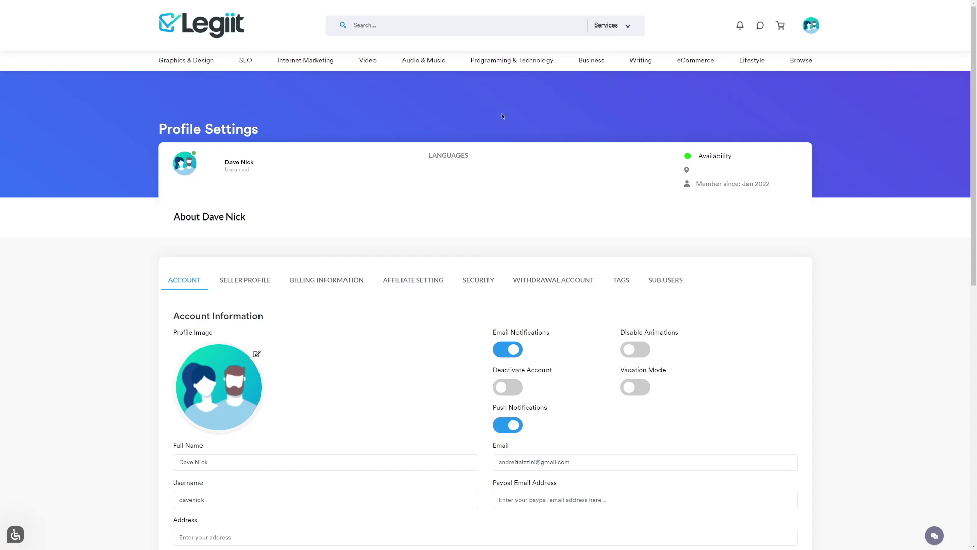
mouse_move(645, 70)
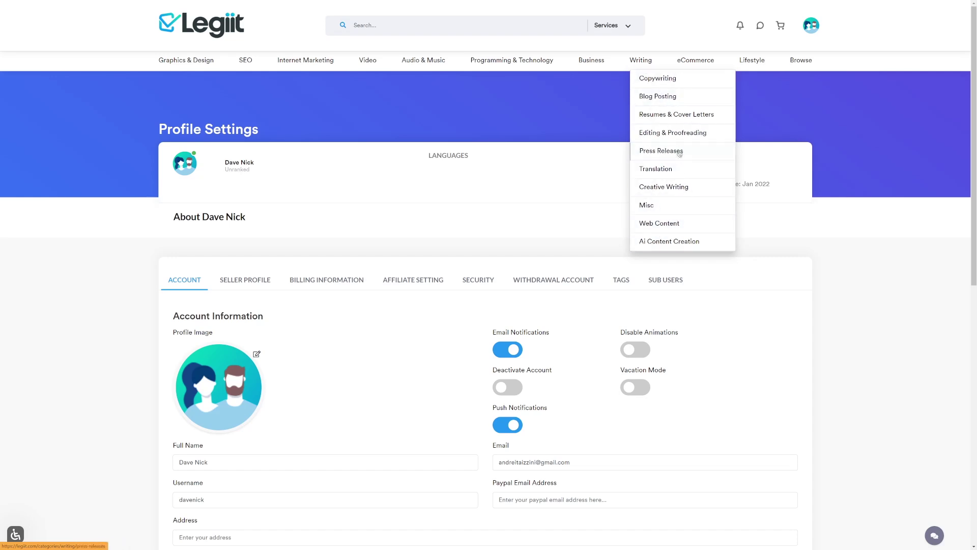
click(670, 189)
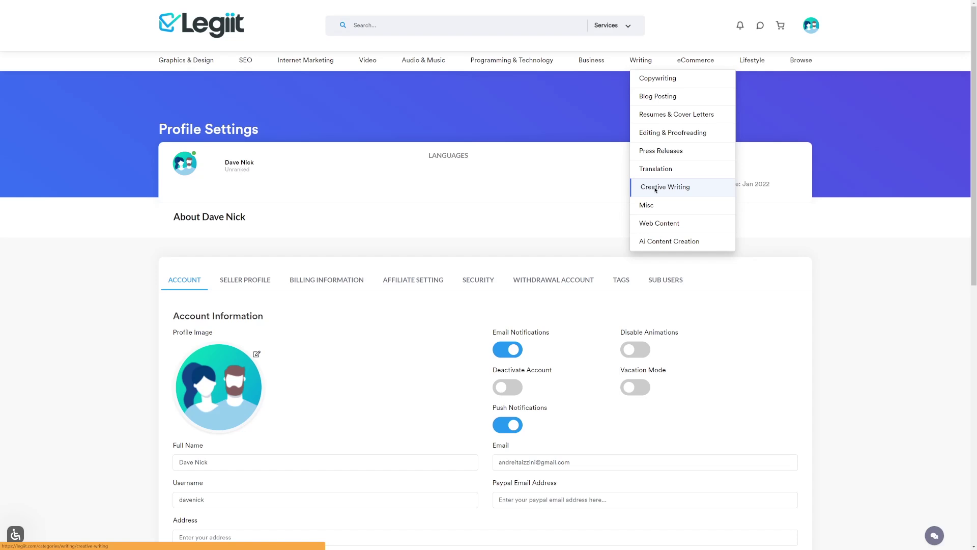
click(691, 189)
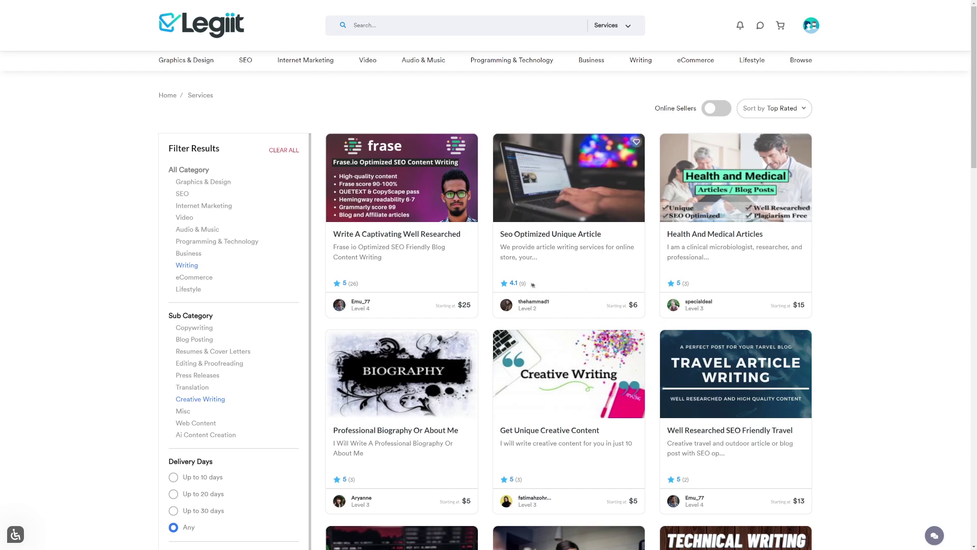
- Examine the Creative Writing listings for the kinds of services offered and their starting prices
scroll(654, 376, down, 2)
scroll(654, 375, down, 8)
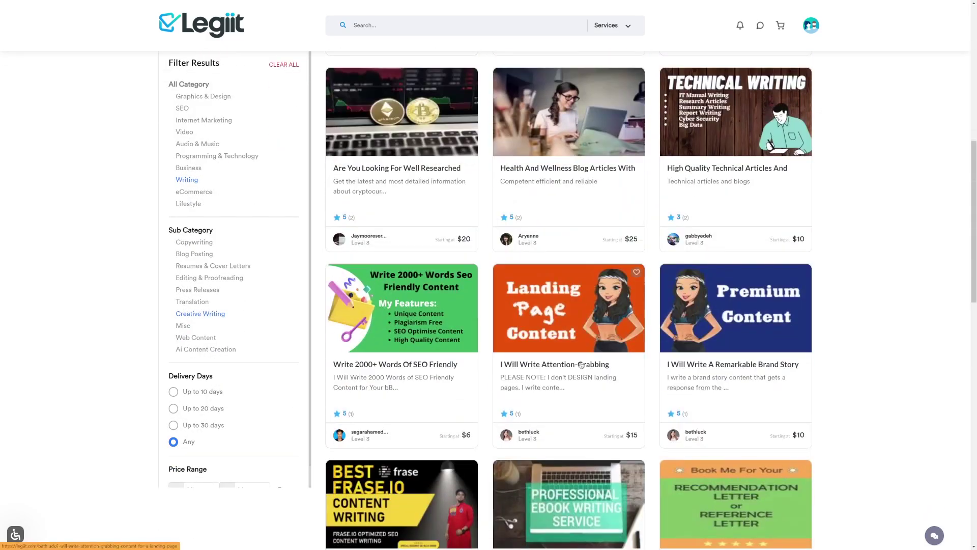
scroll(580, 365, down, 7)
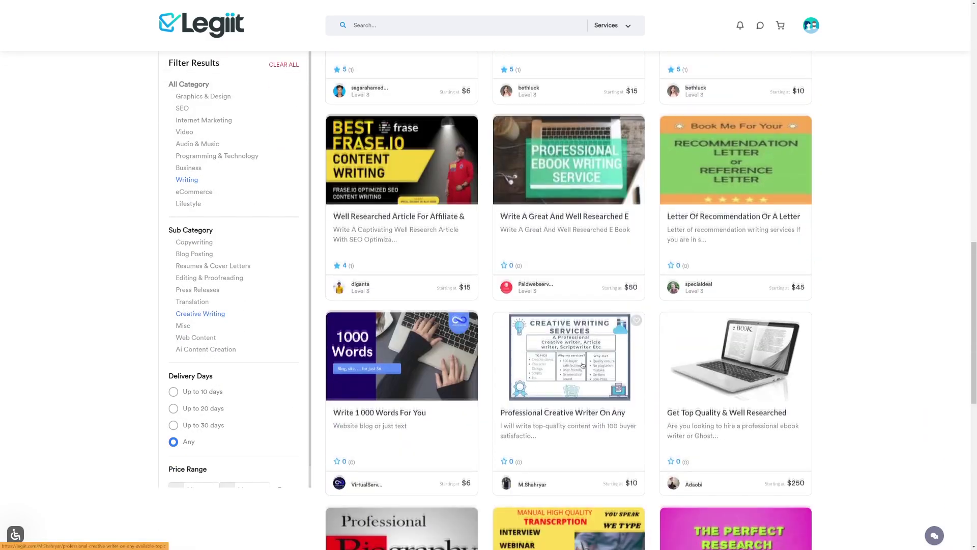
scroll(583, 365, down, 2)
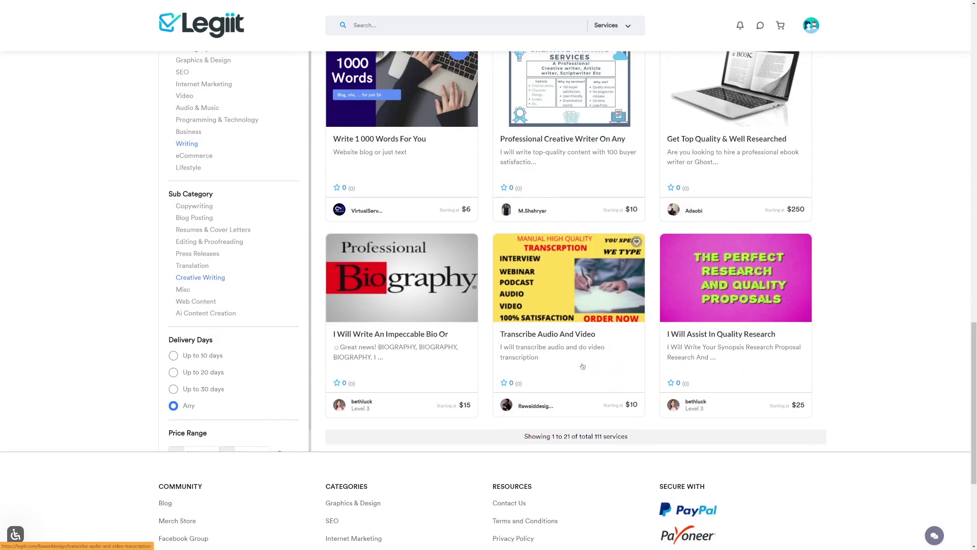
scroll(583, 366, down, 6)
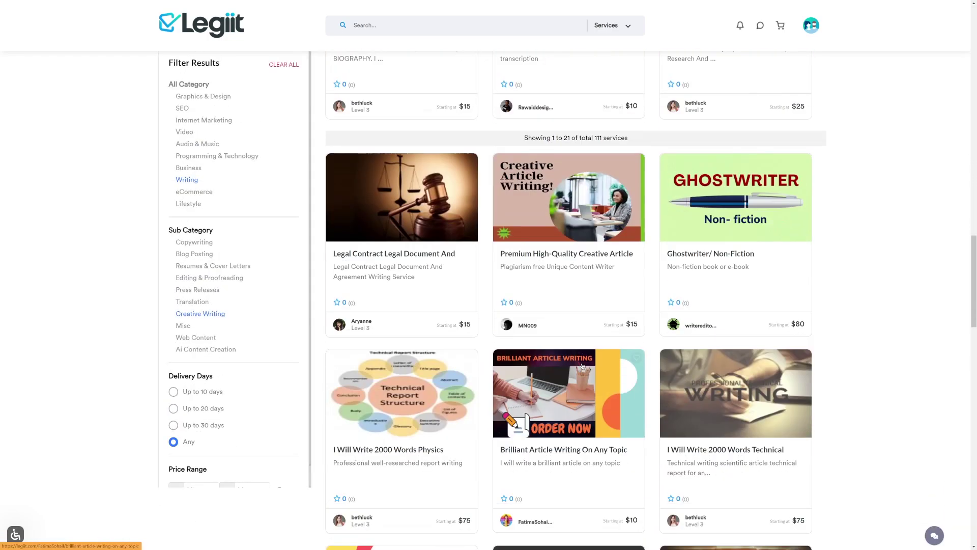
scroll(583, 382, down, 3)
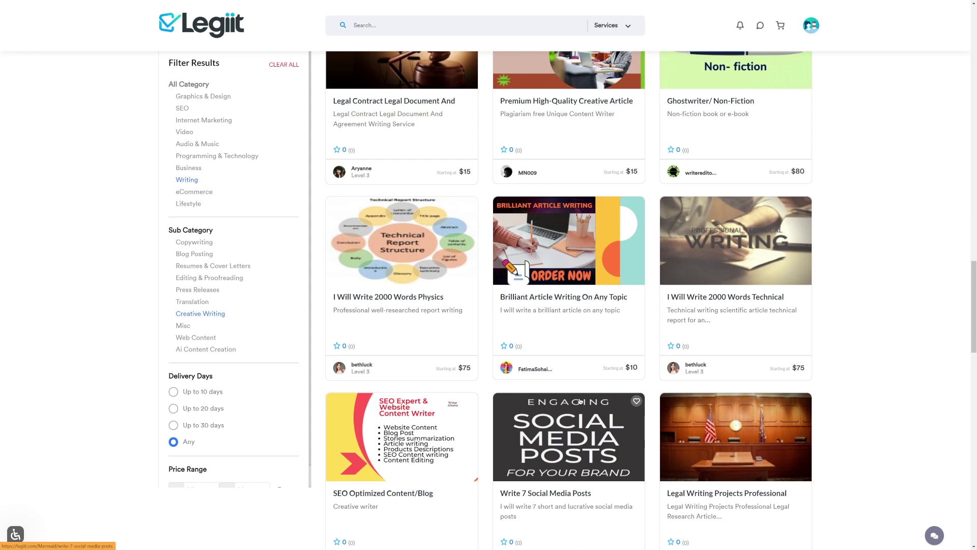
scroll(775, 521, up, 15)
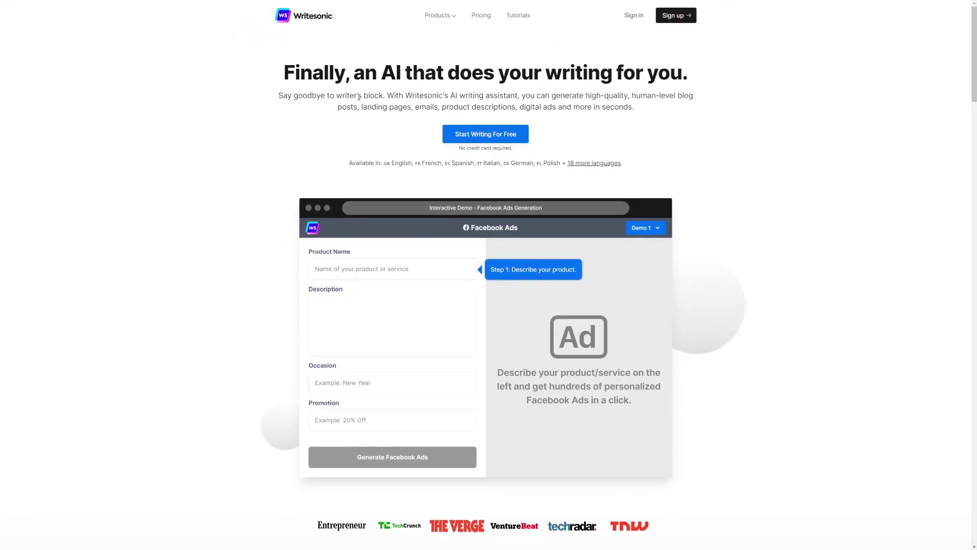
- Switch to the Writesonic homepage and start writing for free
scroll(359, 97, down, 2)
scroll(358, 97, up, 2)
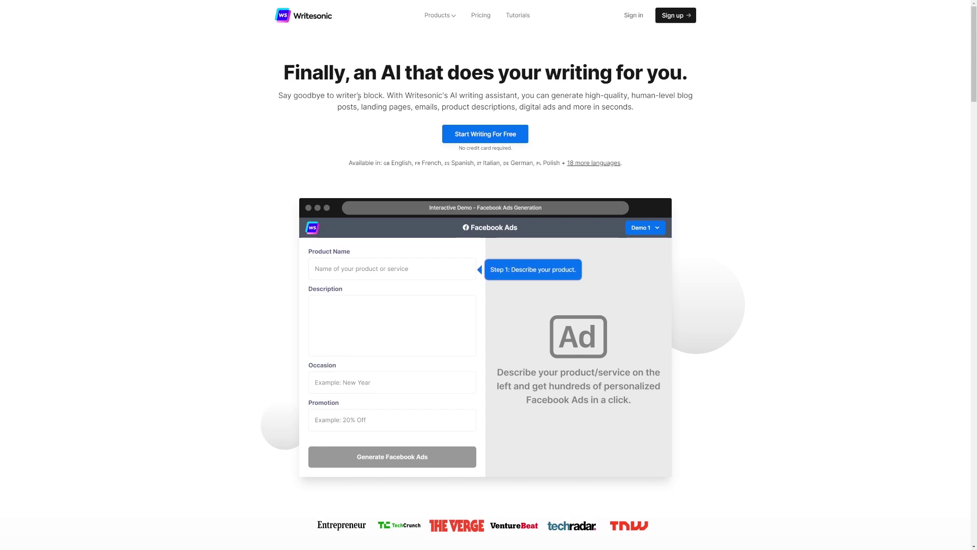
click(489, 136)
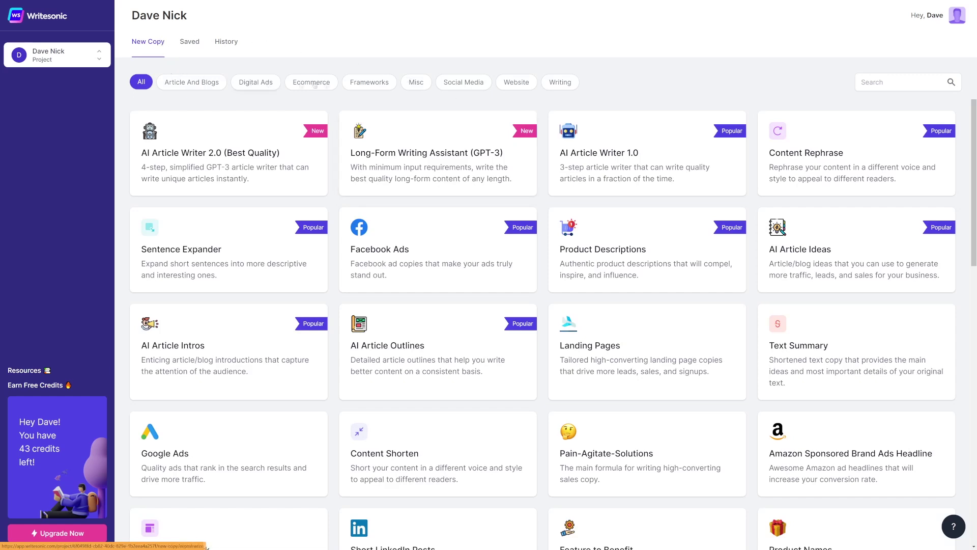
- Look through all the copy templates available in the Writesonic project, down to the YouTube templates
scroll(779, 155, down, 2)
scroll(779, 157, down, 4)
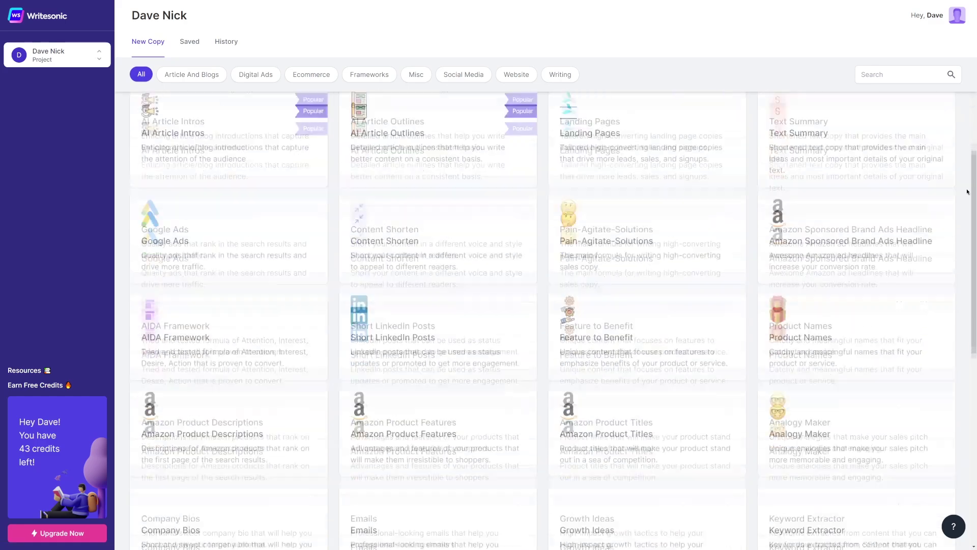
scroll(660, 221, down, 2)
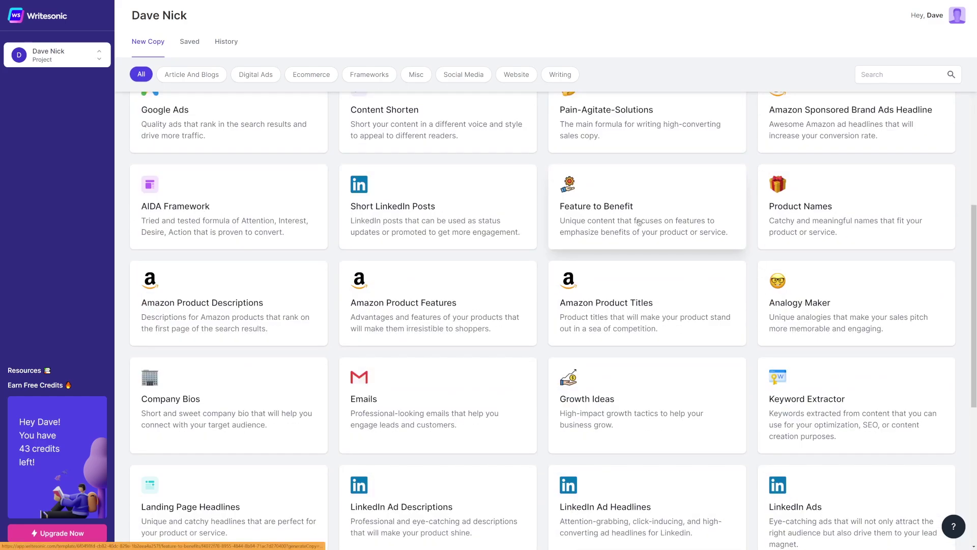
scroll(640, 222, down, 5)
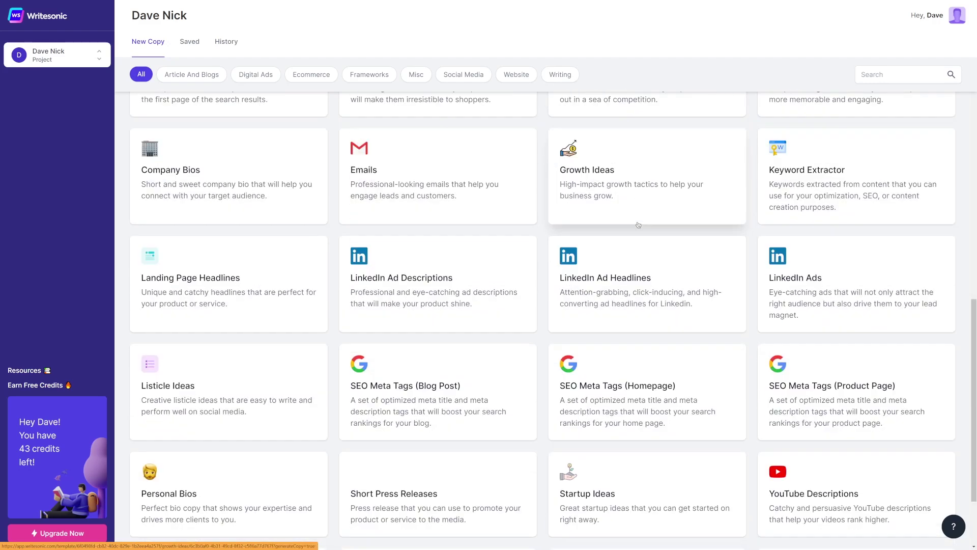
scroll(638, 225, down, 2)
scroll(636, 225, down, 1)
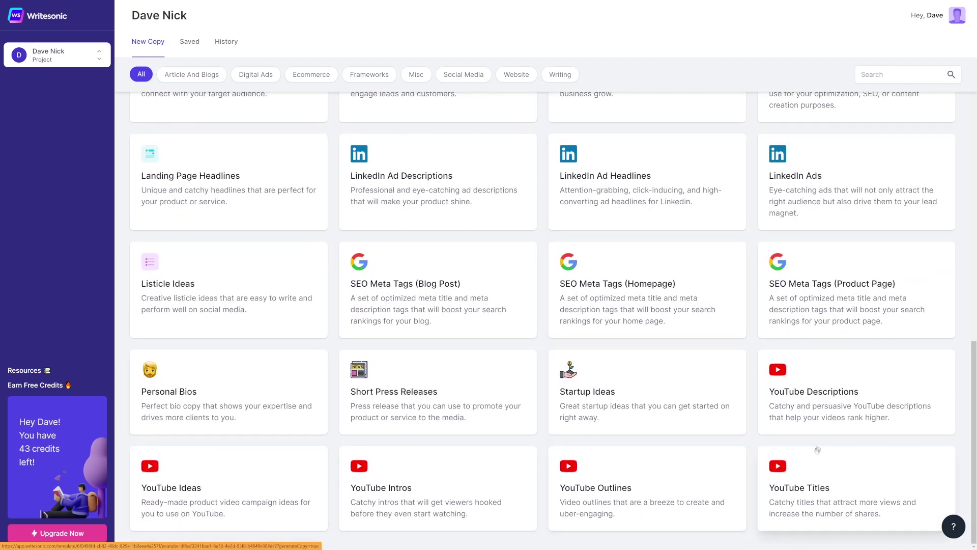
scroll(809, 409, up, 2)
scroll(742, 397, up, 12)
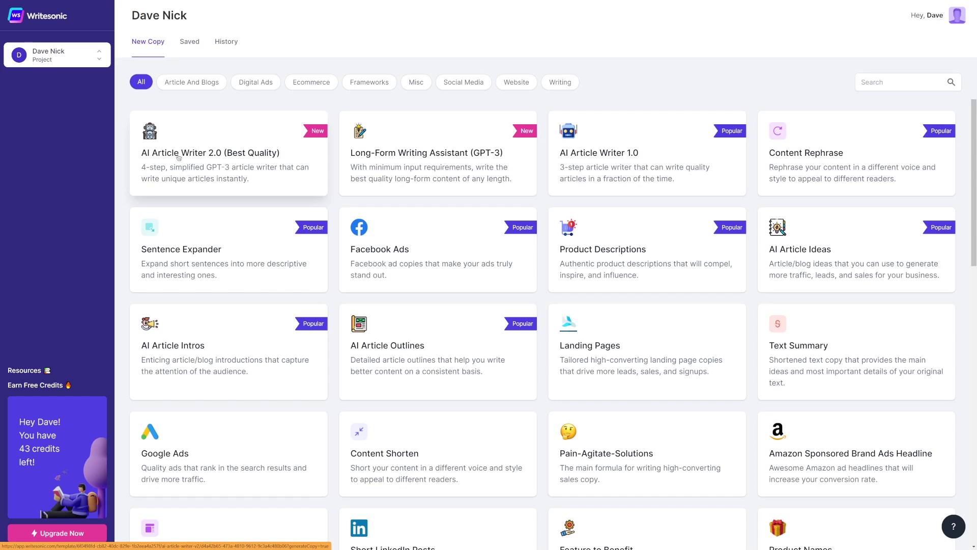
- Generate article ideas in AI Article Writer 2.0 for the topic "How To Lose Weight In 5 Steps"
click(179, 158)
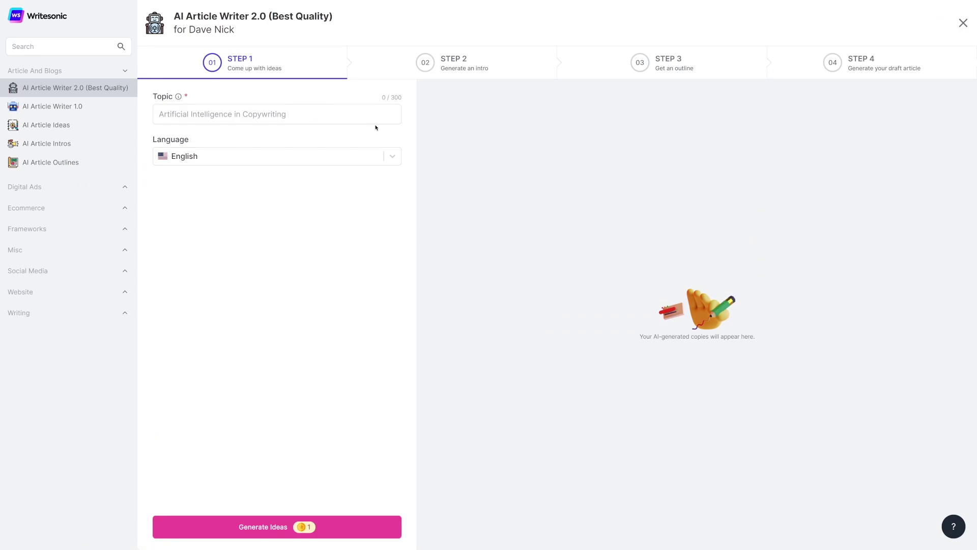
click(300, 111)
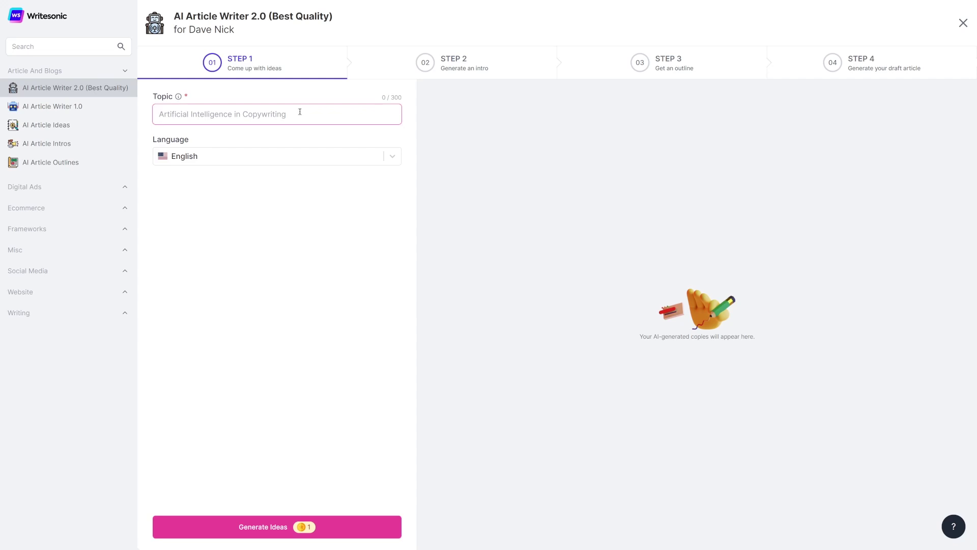
text(How To Lose Weight In 5 Steps)
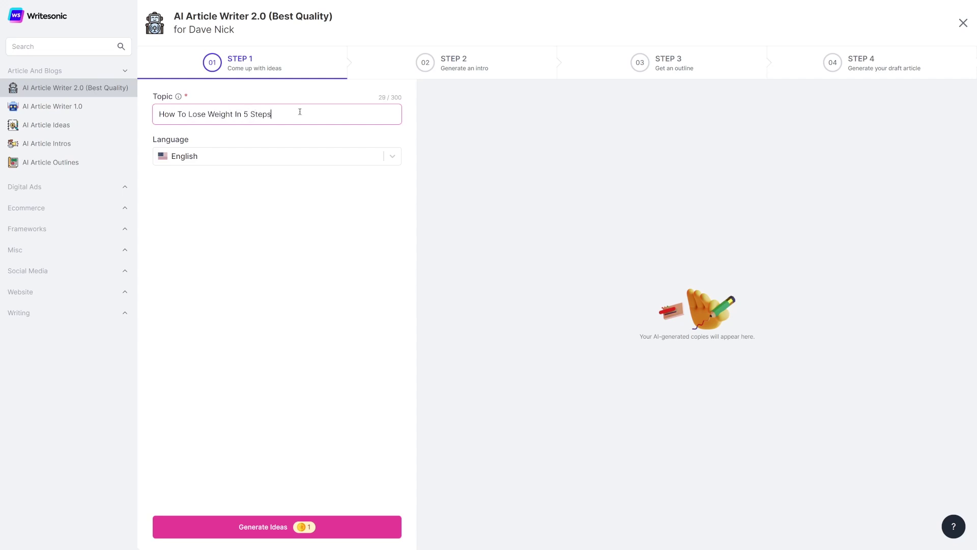
click(273, 524)
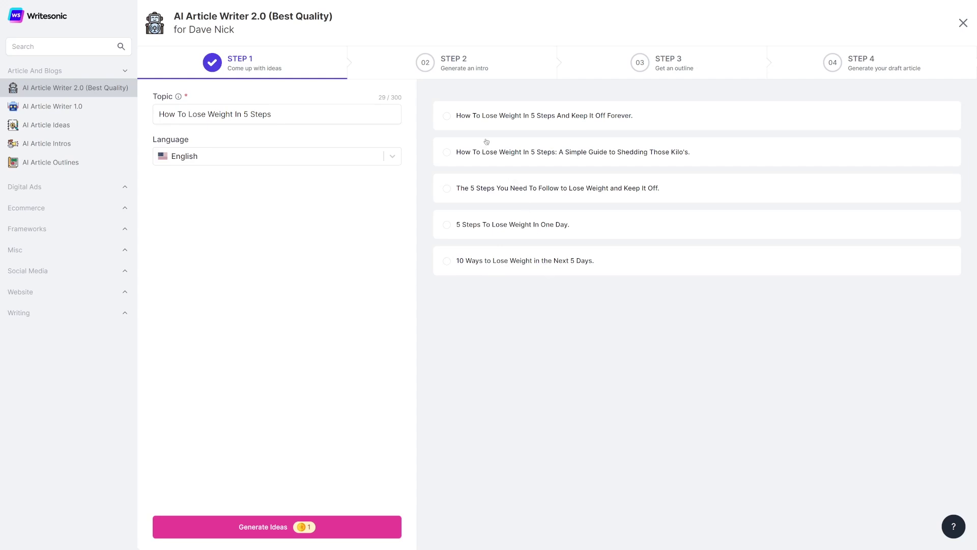
- Choose the idea "How To Lose Weight In 5 Steps And Keep It Off Forever." and continue to the intro stage
click(447, 116)
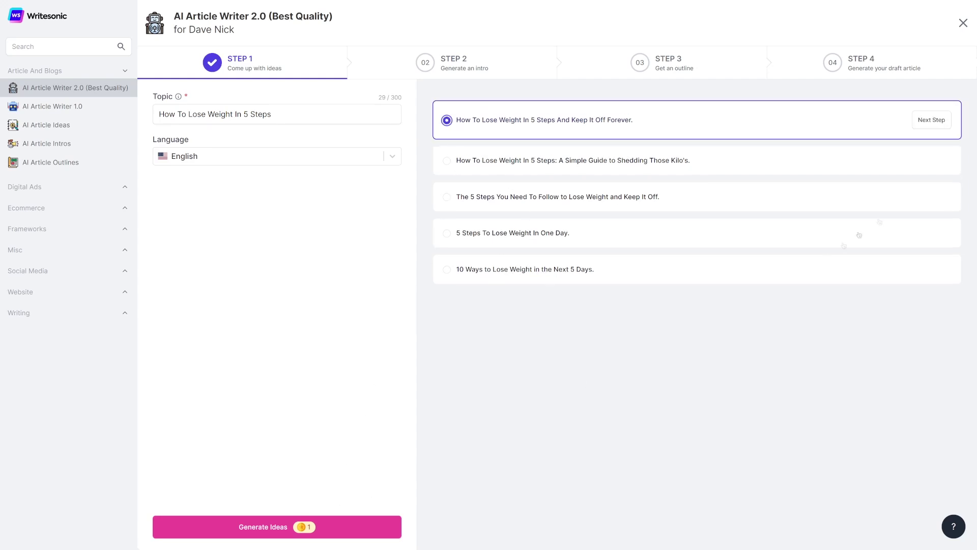
click(929, 128)
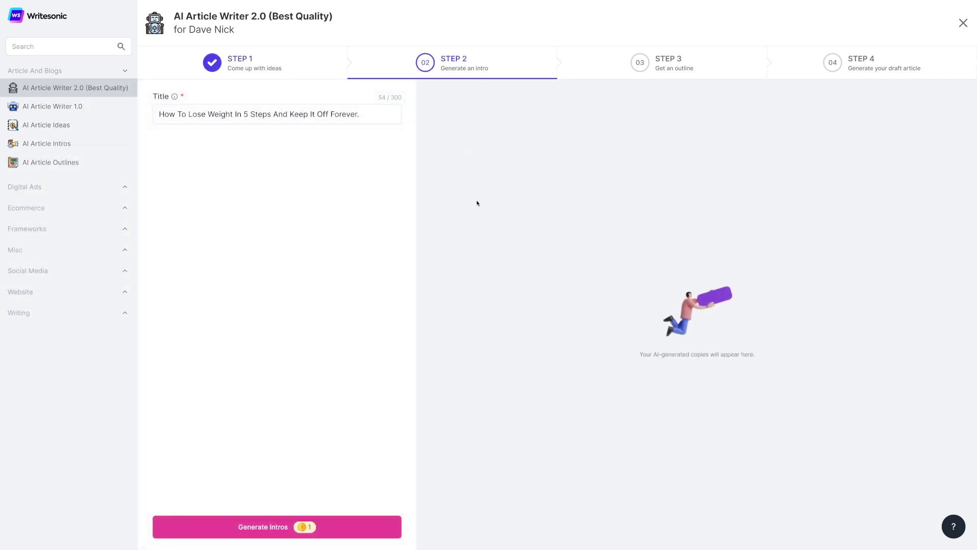
- Generate article intros and choose the one offering a "quick and effective weight loss plan", continuing to the outline stage
click(250, 524)
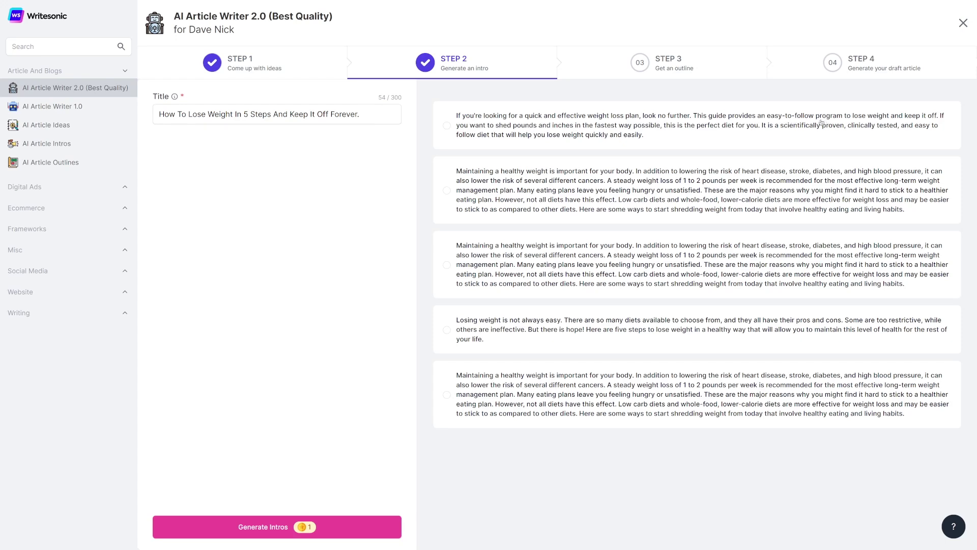
click(447, 126)
click(931, 126)
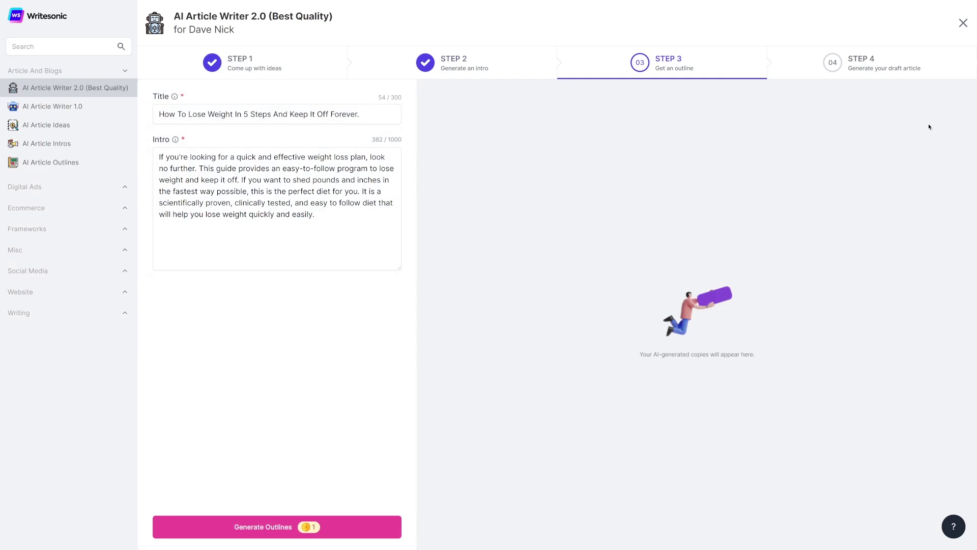
- Generate outlines and continue to the draft stage with the one that opens with "Why You Need To Lose Weight"
click(279, 530)
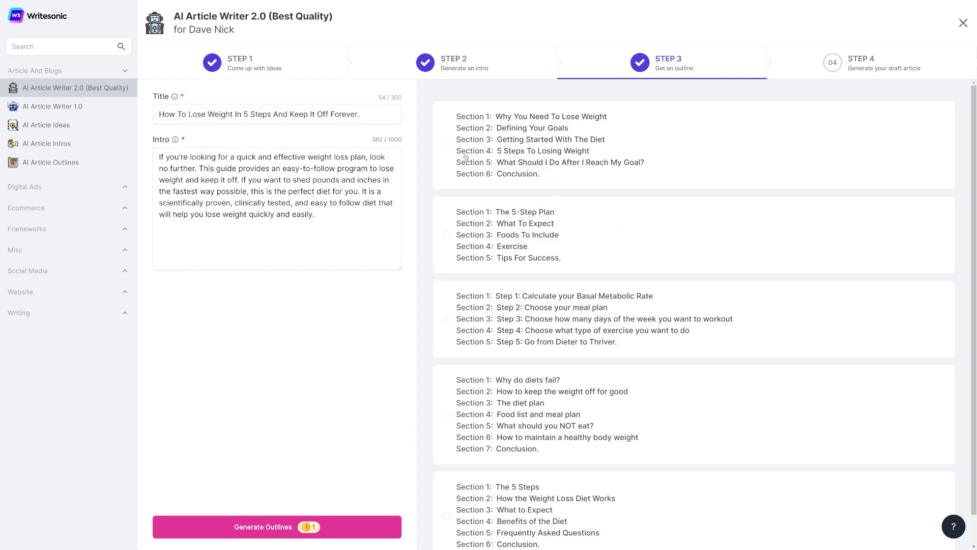
click(447, 146)
click(921, 149)
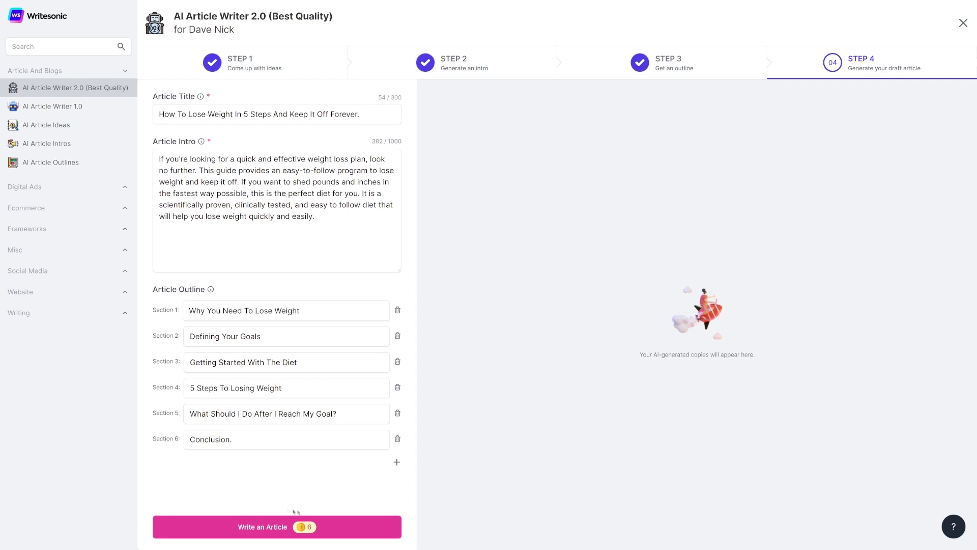
- Write the draft article from the chosen outline, and download it after reading through to the conclusion
click(253, 528)
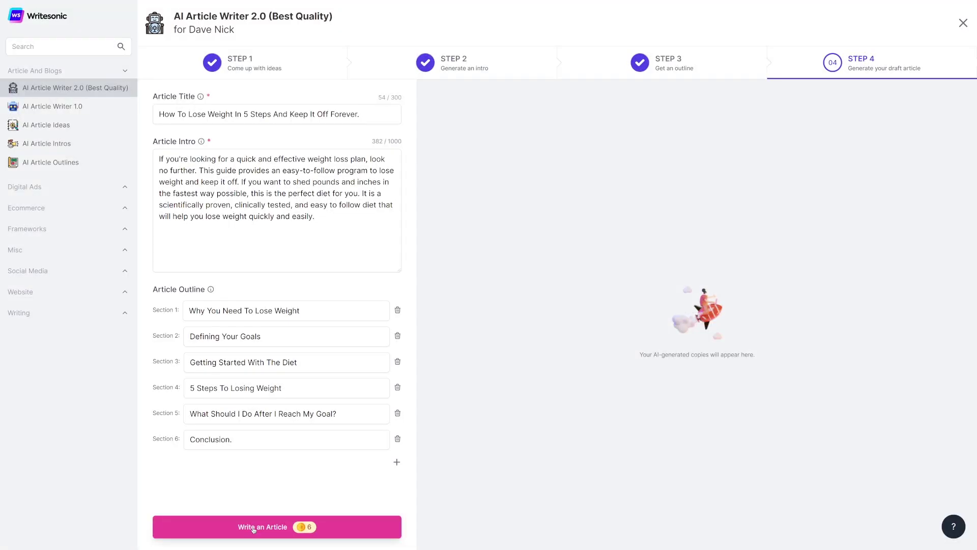
click(254, 528)
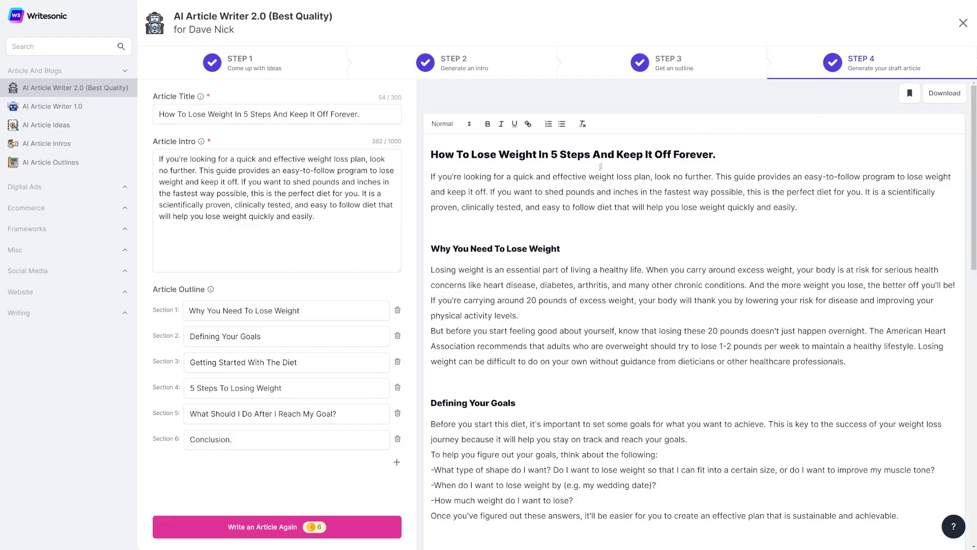
scroll(584, 190, down, 7)
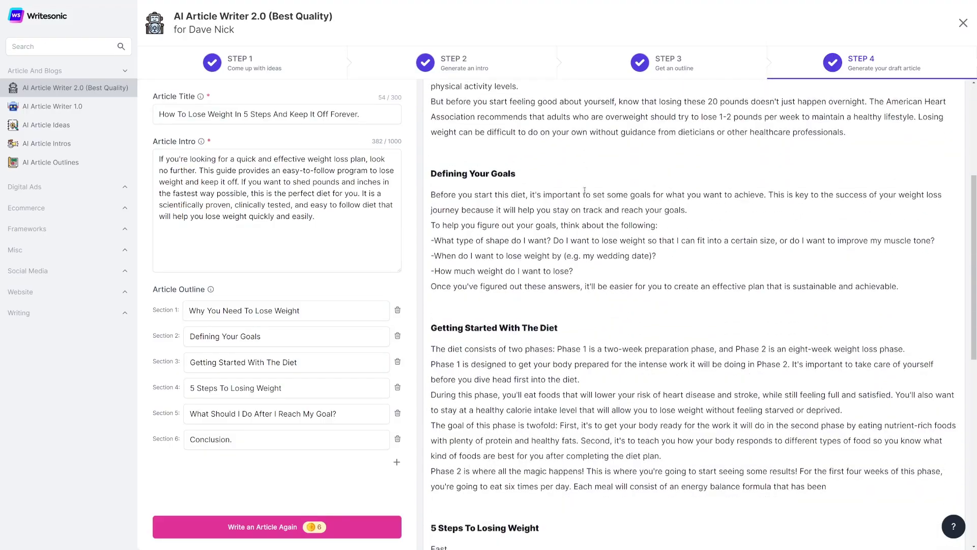
scroll(575, 191, down, 7)
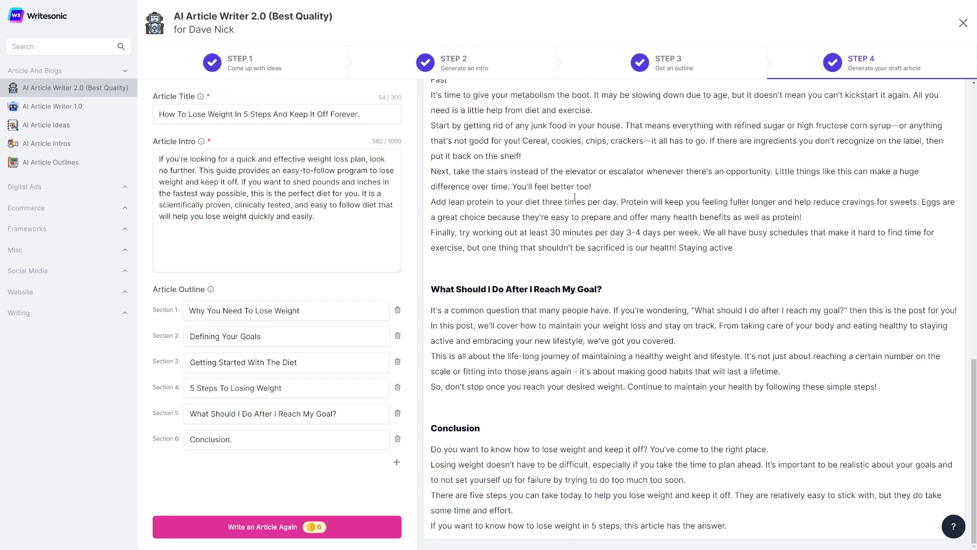
scroll(649, 255, up, 20)
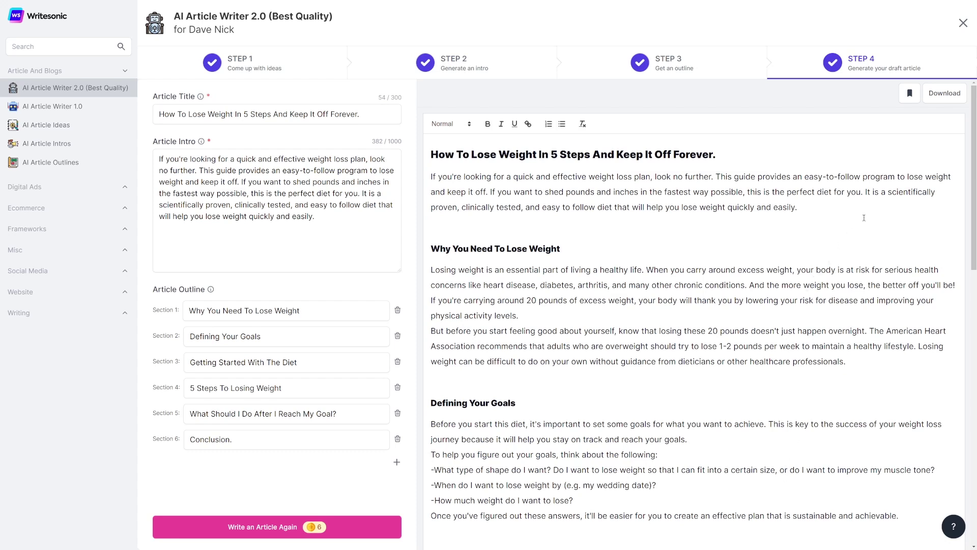
click(951, 96)
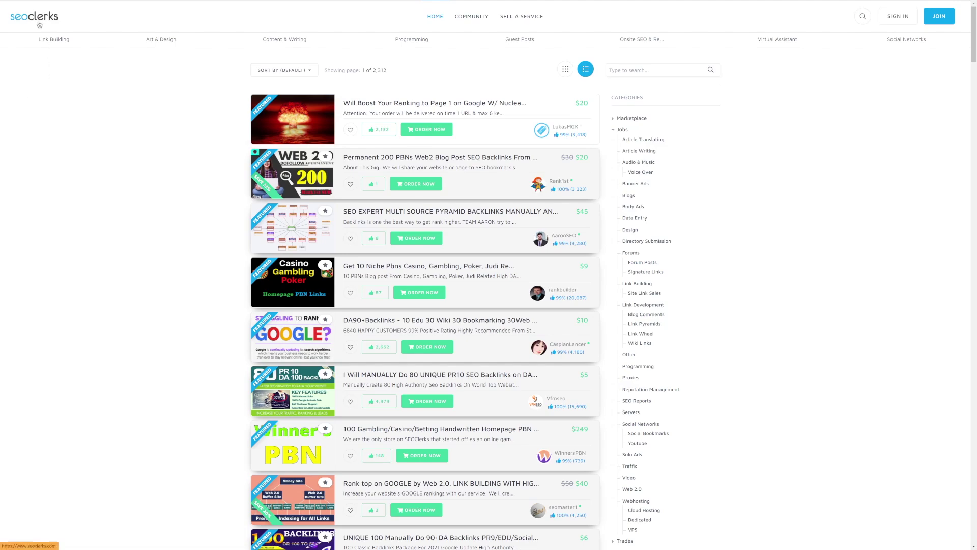
- Switch to SEOClerks and look through the featured services and the Jobs categories, including Article Writing
scroll(28, 148, down, 7)
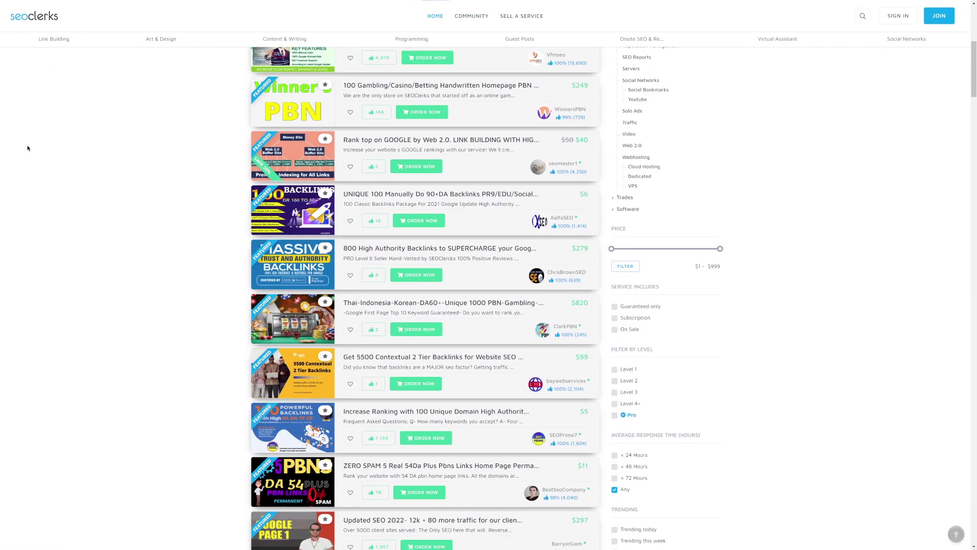
scroll(28, 148, up, 7)
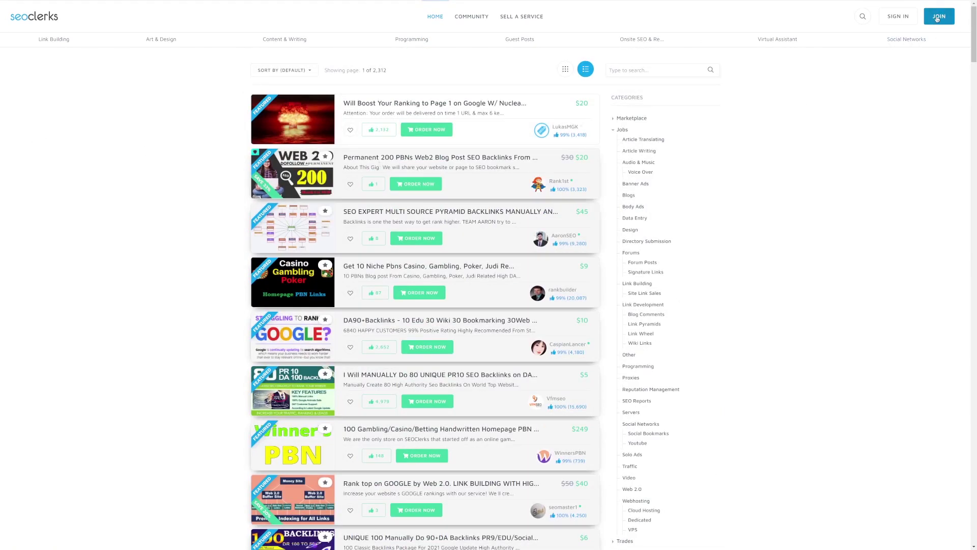
click(623, 131)
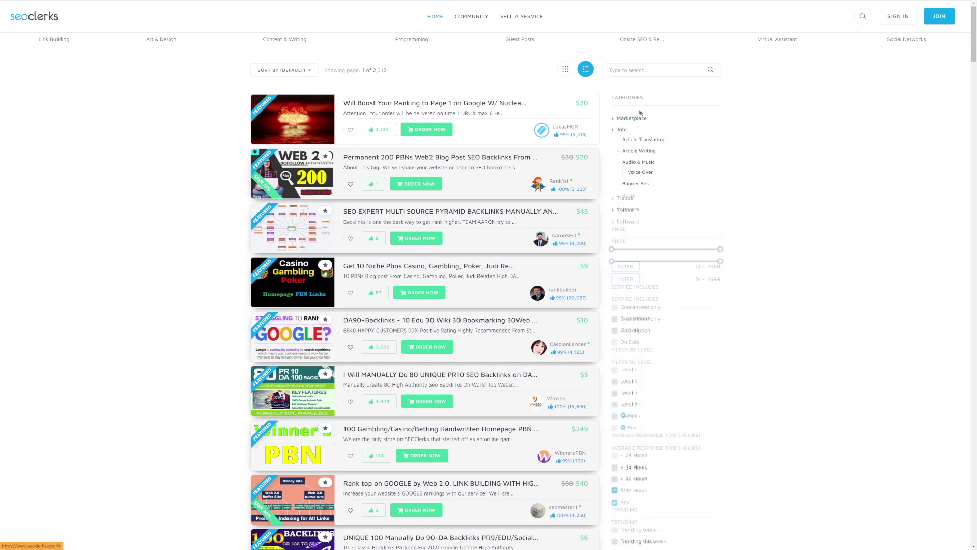
click(621, 130)
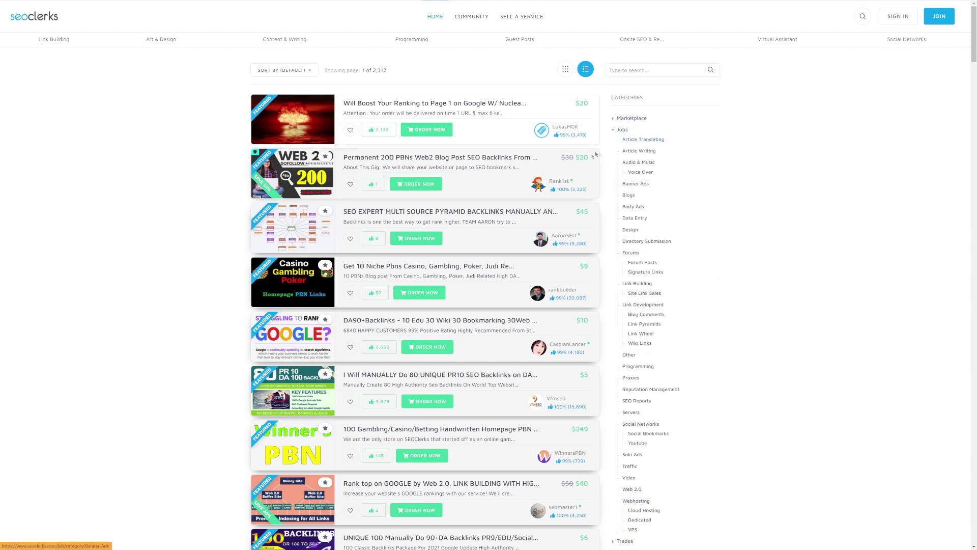
click(641, 155)
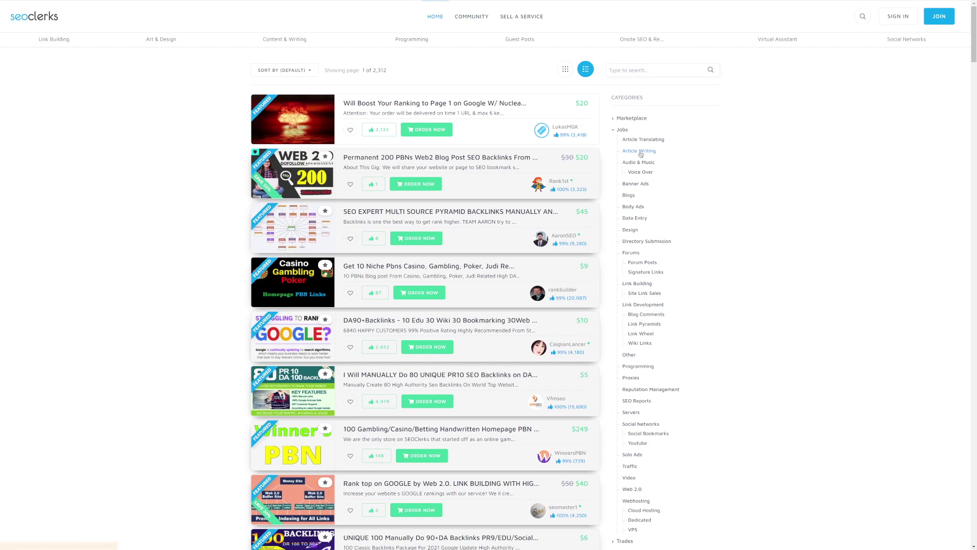
scroll(570, 180, down, 2)
scroll(570, 180, down, 6)
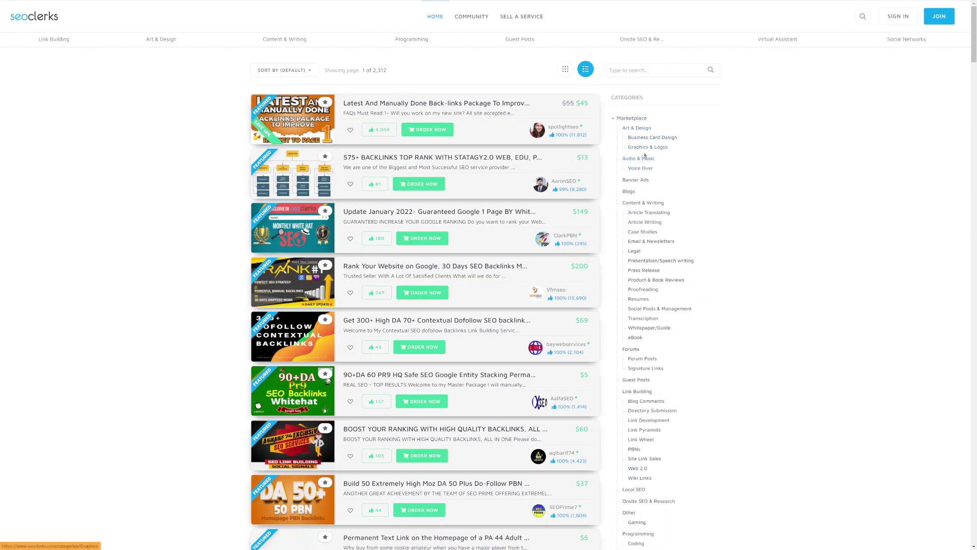
- Open the marketplace's Article Writing category under Content & Writing and browse the offered services and their prices
click(651, 222)
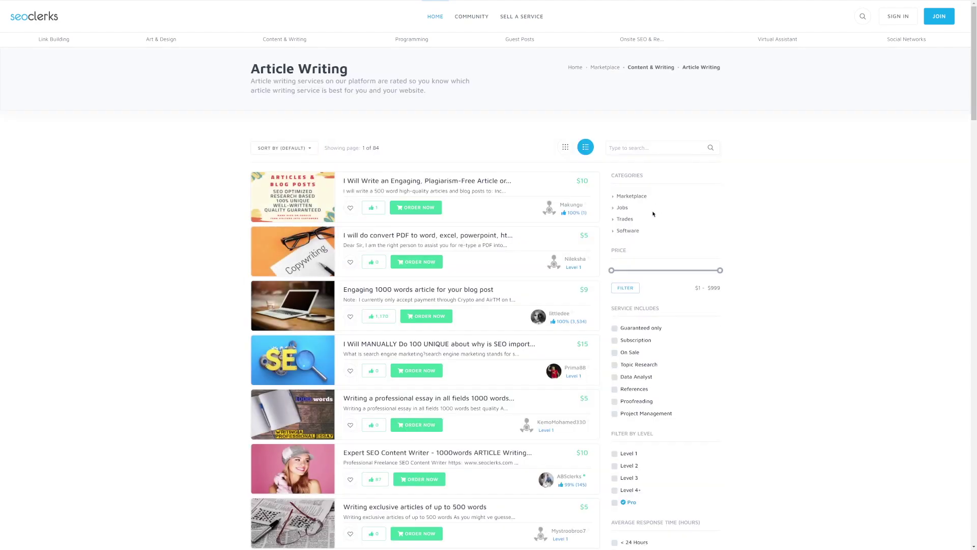
scroll(403, 129, down, 2)
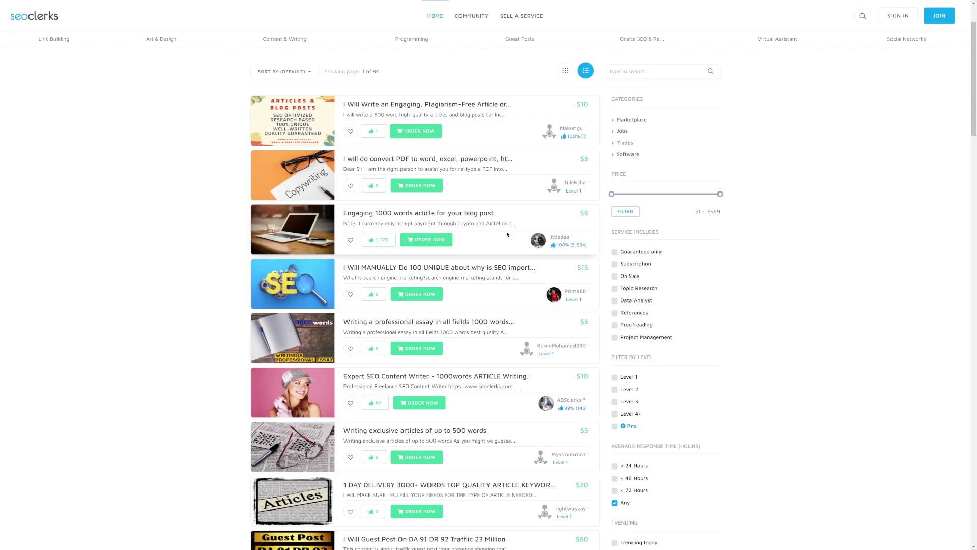
scroll(93, 221, down, 6)
scroll(93, 220, down, 3)
scroll(93, 220, down, 2)
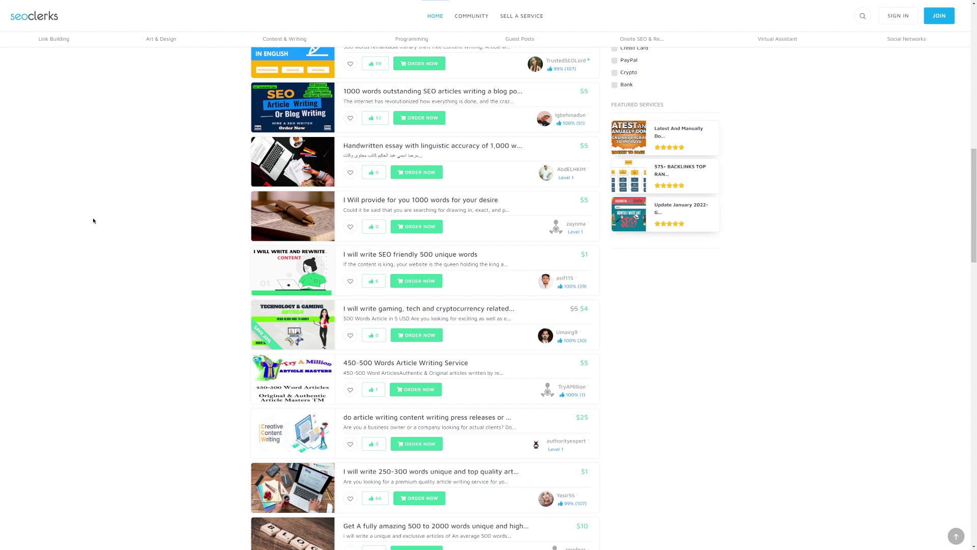
scroll(112, 292, down, 15)
scroll(139, 242, up, 3)
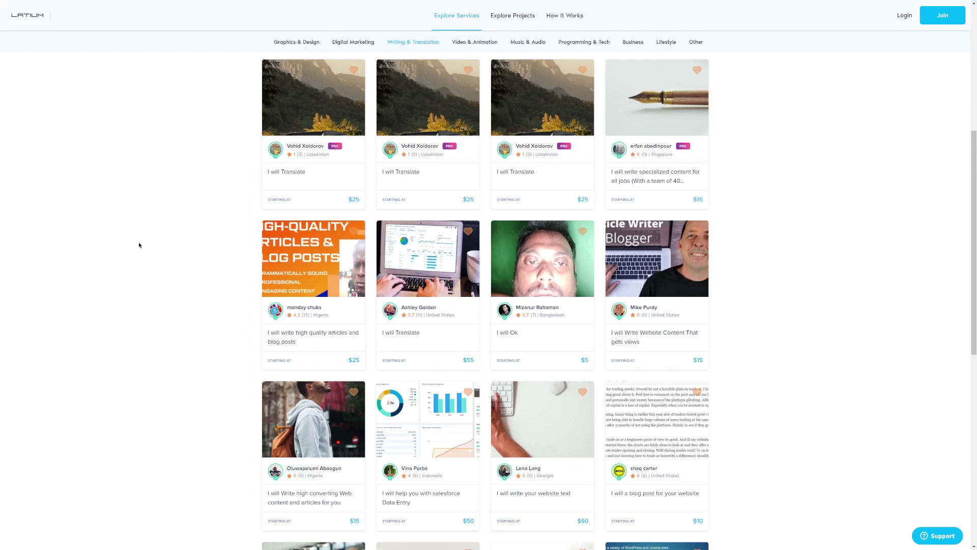
- Switch to Latium's Website Content services, view the $5 "I will Ok" listing and start joining the site
scroll(139, 245, up, 6)
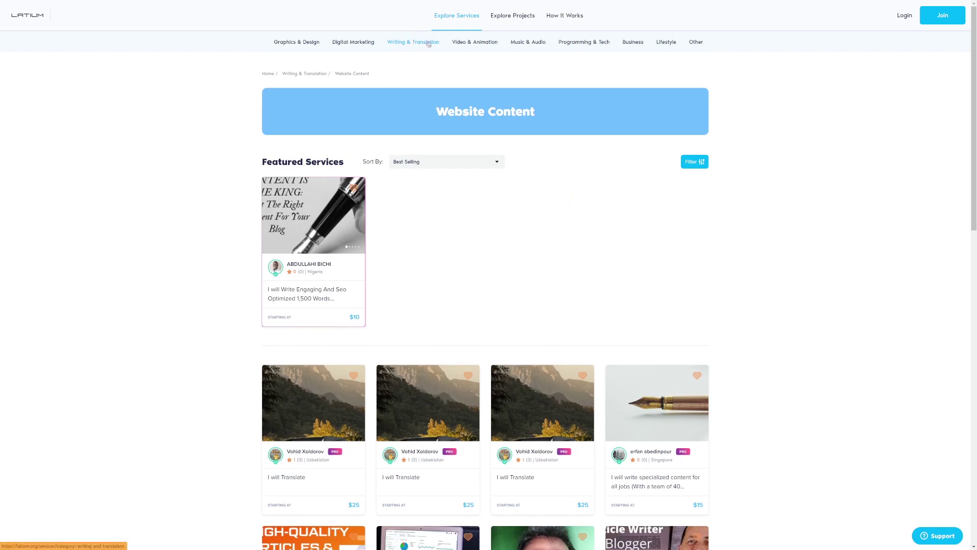
scroll(435, 215, down, 2)
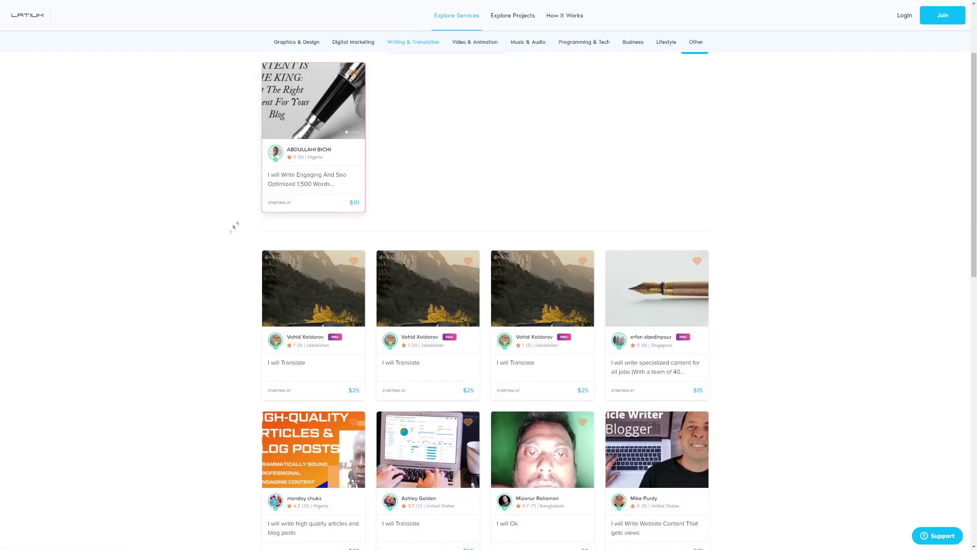
scroll(813, 331, down, 4)
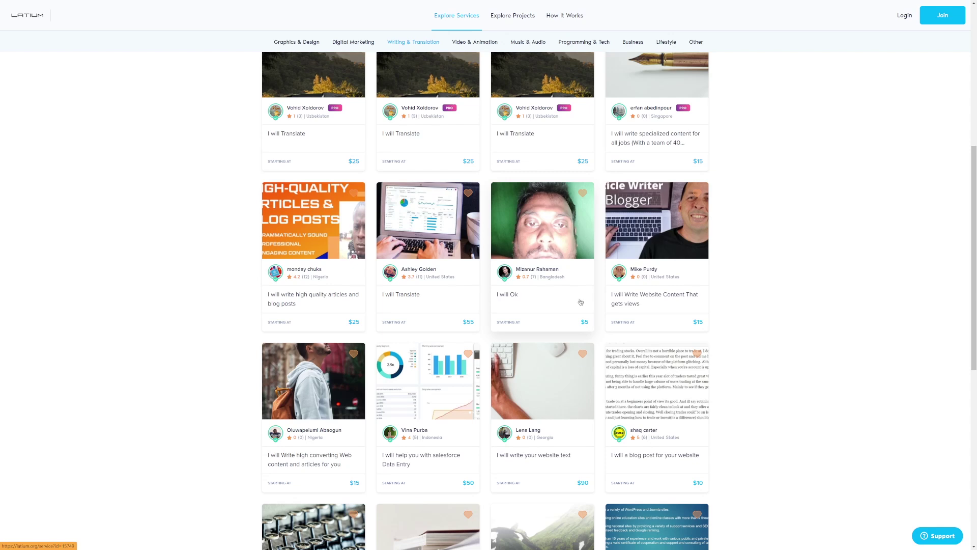
click(580, 300)
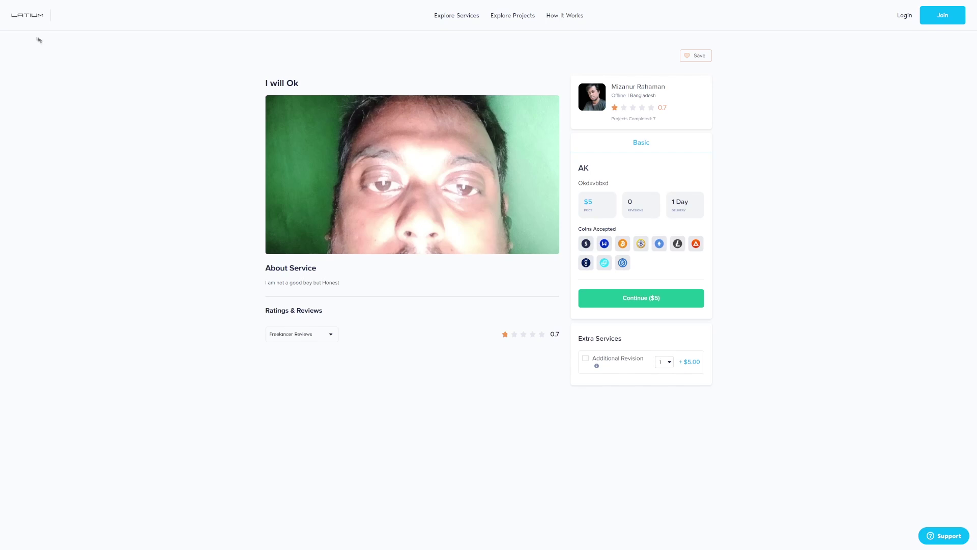
click(935, 19)
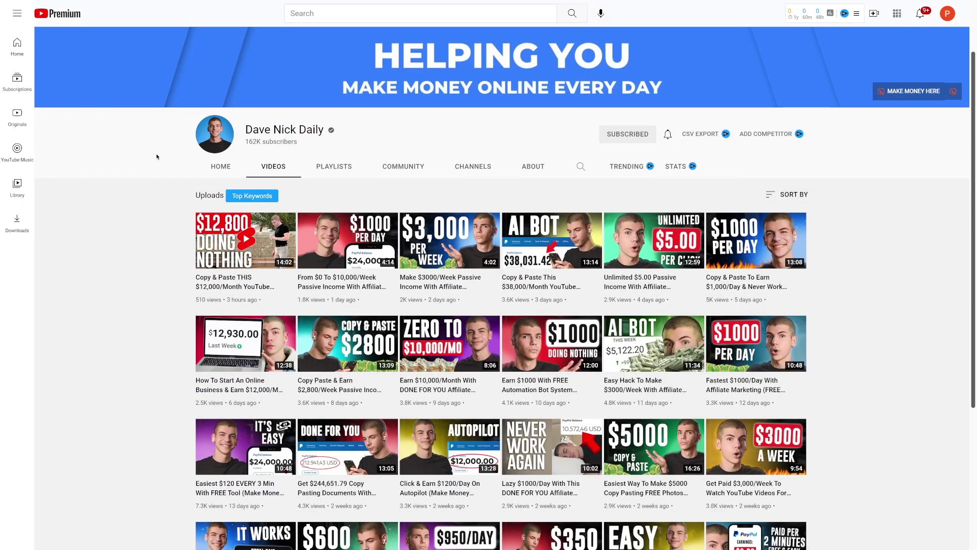
- Switch to the YouTube channel about making money online and look through its uploaded videos
scroll(158, 153, down, 2)
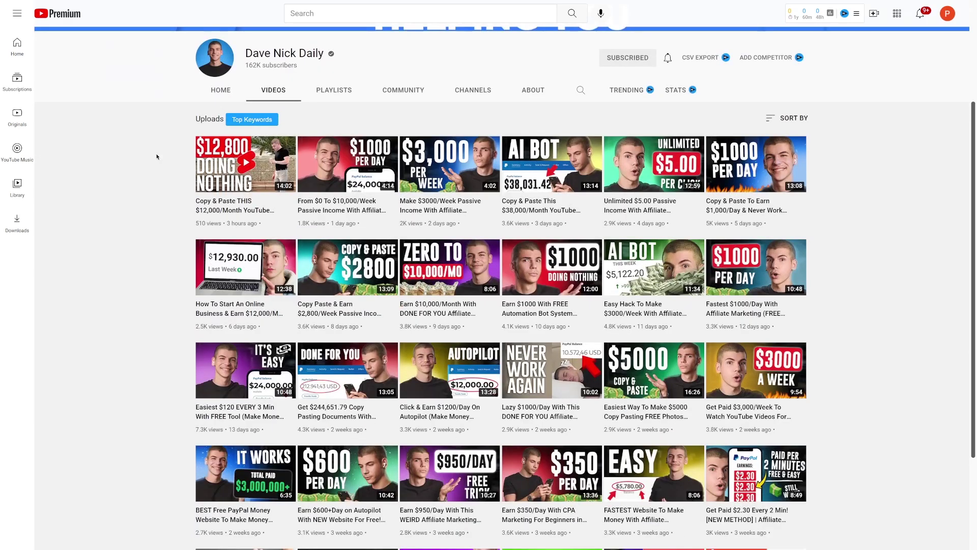